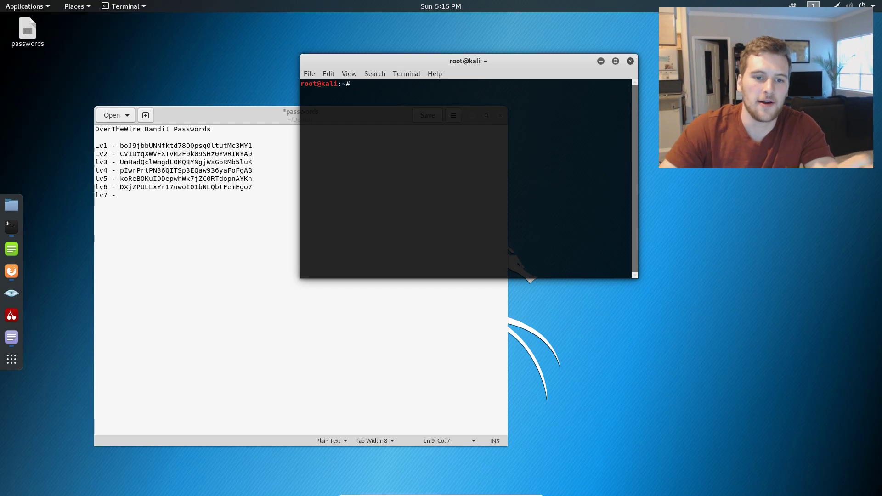
# Review the Level 6 requirements: a file owned by user bandit7 and group bandit6, 33 bytes in size.
pyautogui.click(127, 195)
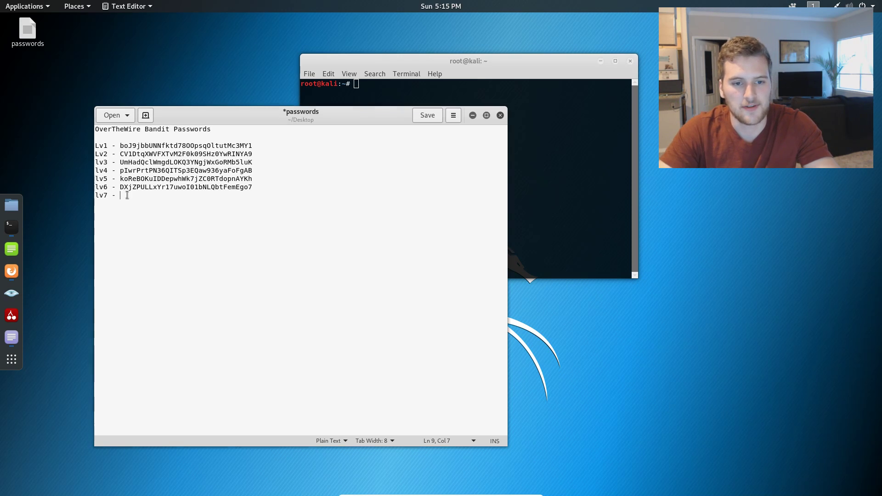
pyautogui.hotkey('alt', 'Tab')
pyautogui.moveTo(151, 179)
pyautogui.mouseDown()
pyautogui.moveTo(237, 181)
pyautogui.moveTo(237, 199)
pyautogui.mouseUp()
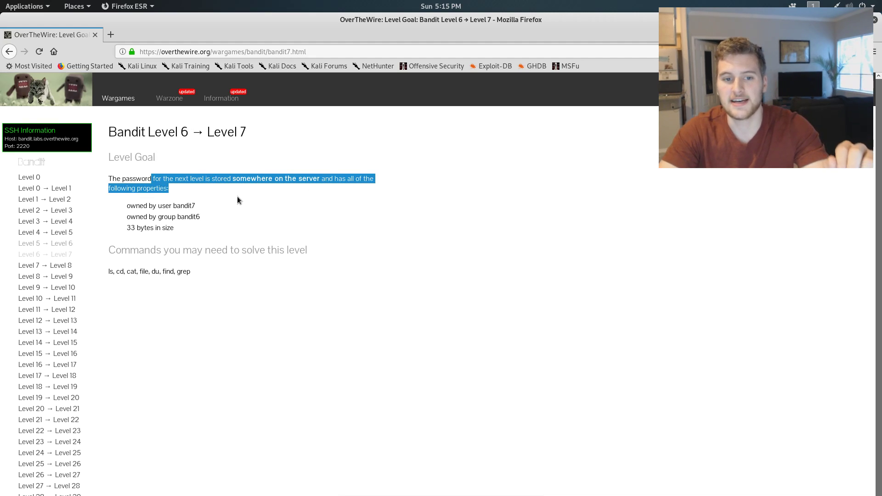
pyautogui.click(170, 191)
pyautogui.moveTo(136, 206); pyautogui.dragTo(187, 207)
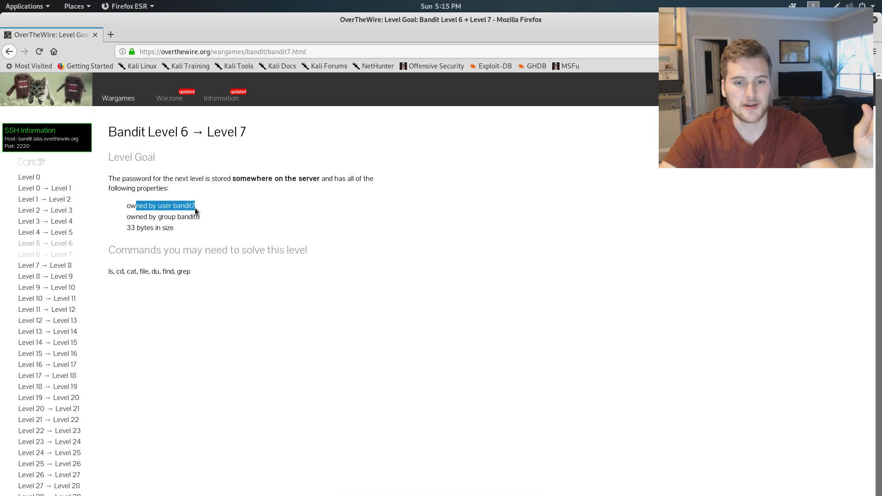
pyautogui.click(167, 217)
pyautogui.moveTo(129, 219); pyautogui.dragTo(202, 217)
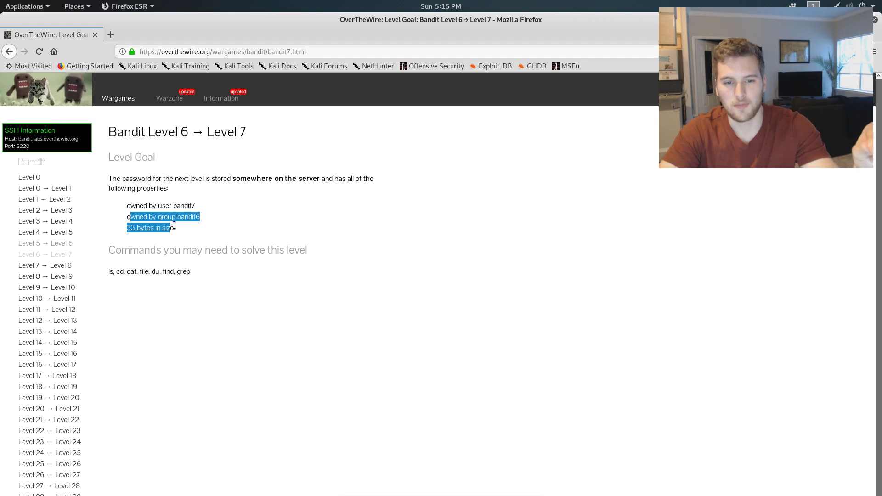
pyautogui.moveTo(127, 228); pyautogui.dragTo(187, 223)
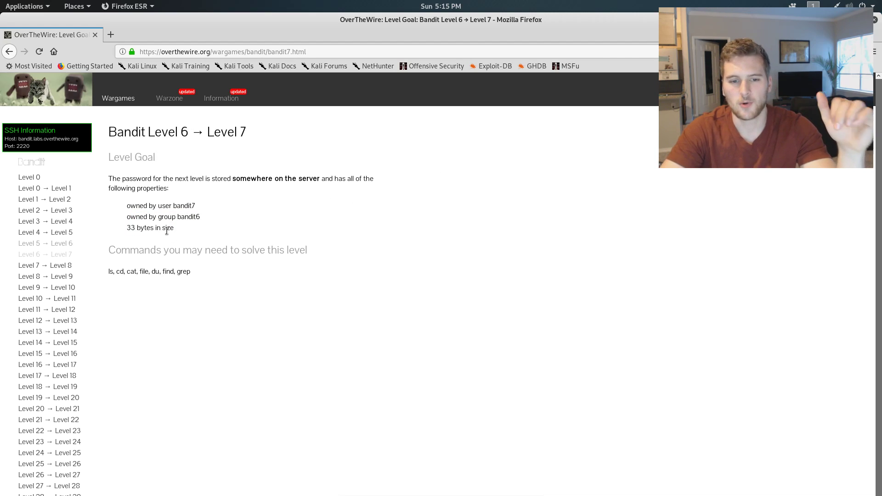
pyautogui.doubleClick(167, 227)
pyautogui.moveTo(207, 218); pyautogui.dragTo(122, 202)
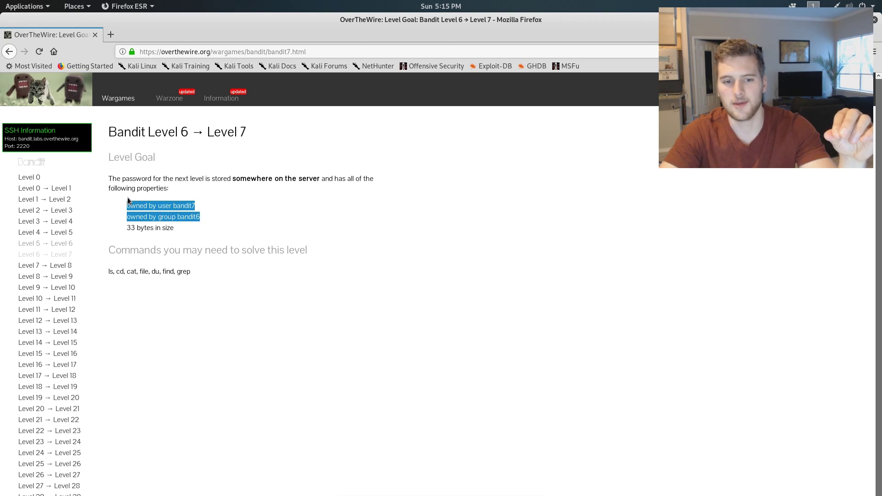
pyautogui.click(249, 219)
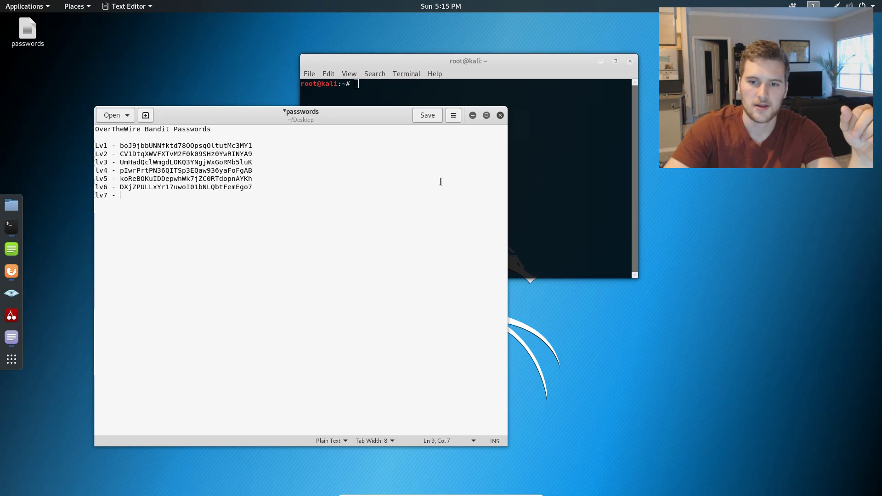
# Log in as bandit6 via ssh on port 2220 using the lv6 password from the passwords file.
pyautogui.click(562, 151)
pyautogui.write('ssh bandit6@bandit.labs.overthewire.org -p 2220')
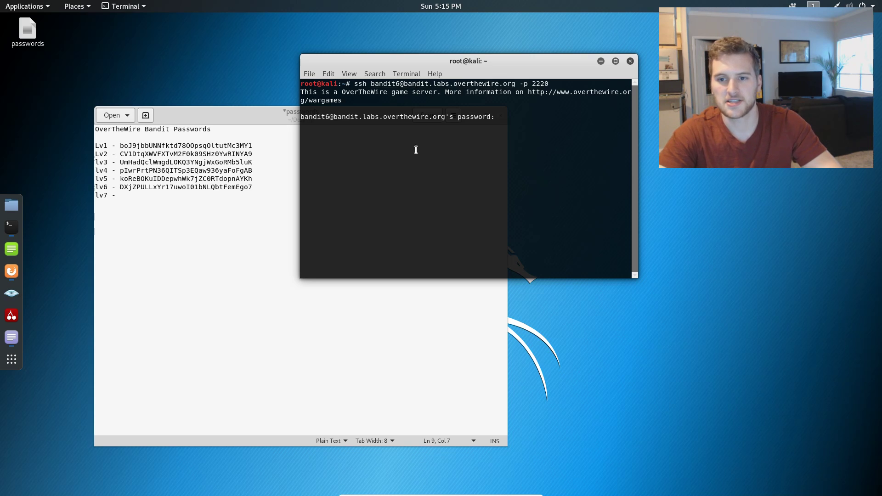
pyautogui.doubleClick(158, 188)
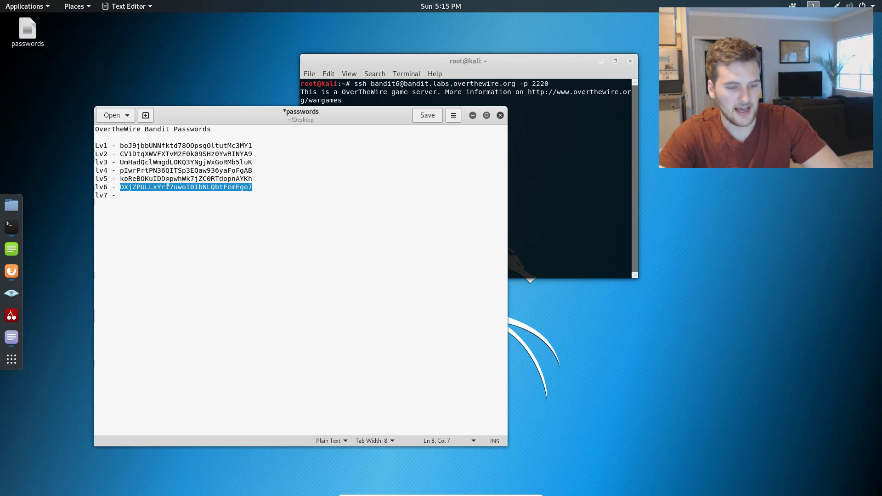
pyautogui.click(573, 124)
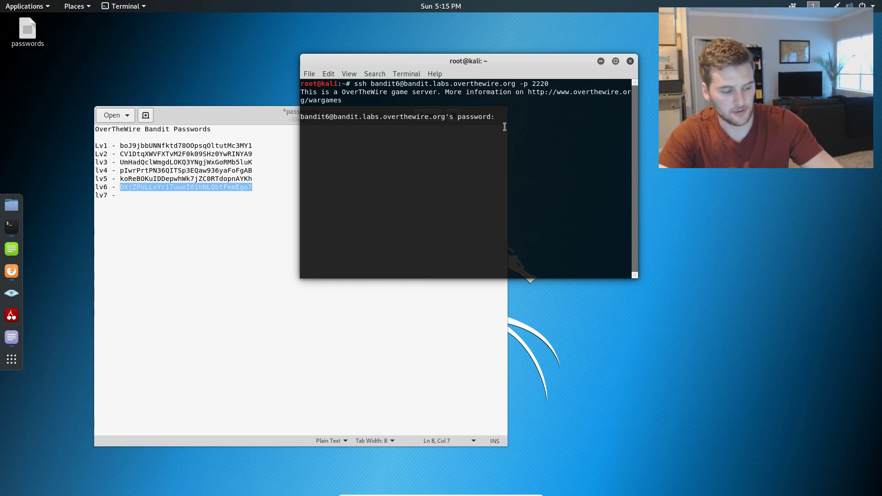
pyautogui.press('Return')
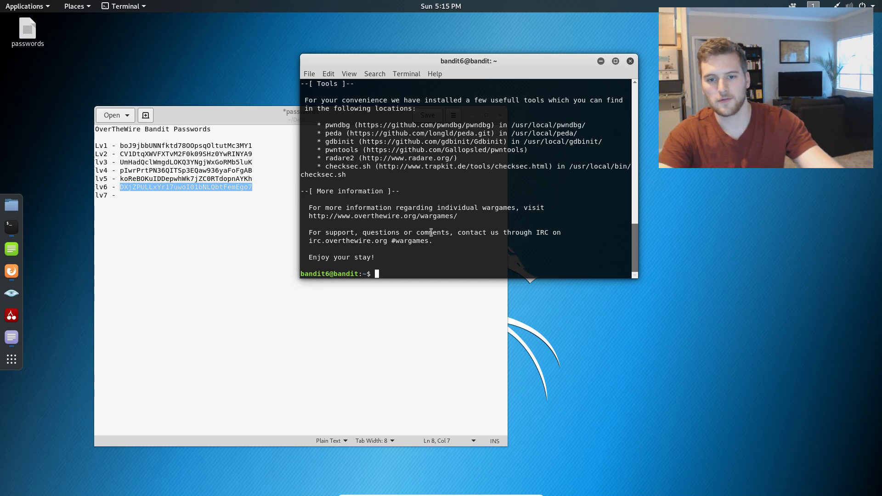
# Check the level goal, then run ls -a to list bandit6's home directory, including hidden files.
pyautogui.hotkey('alt', 'Tab')
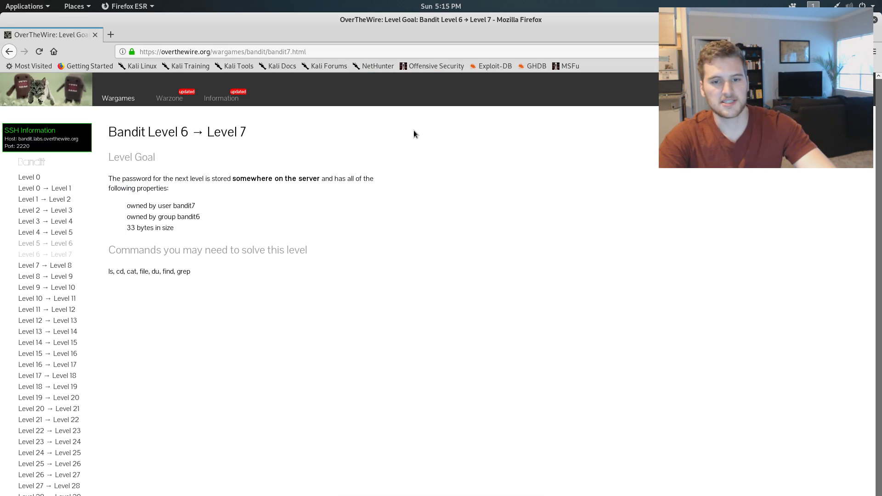
pyautogui.moveTo(234, 178); pyautogui.dragTo(314, 178)
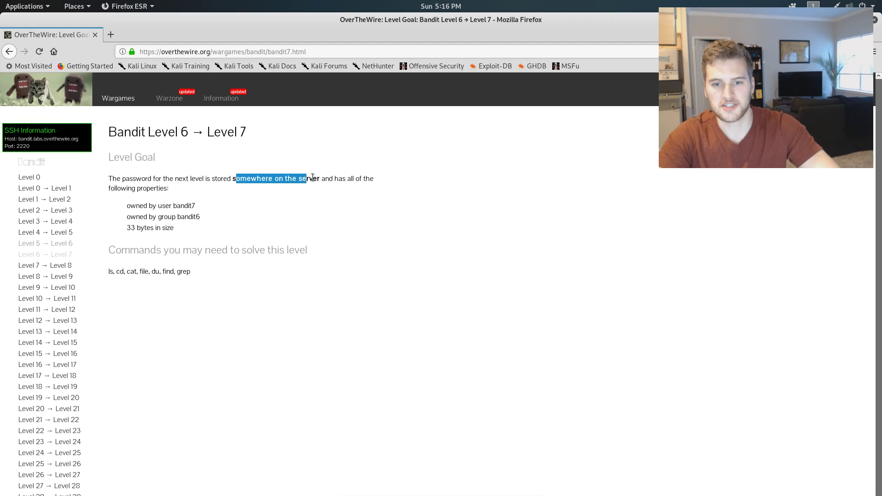
pyautogui.hotkey('alt', 'Tab')
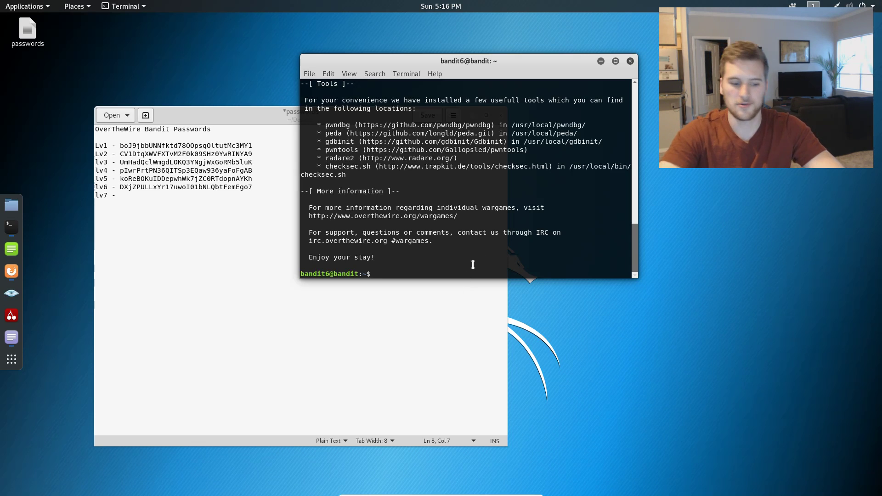
pyautogui.write('ls -a')
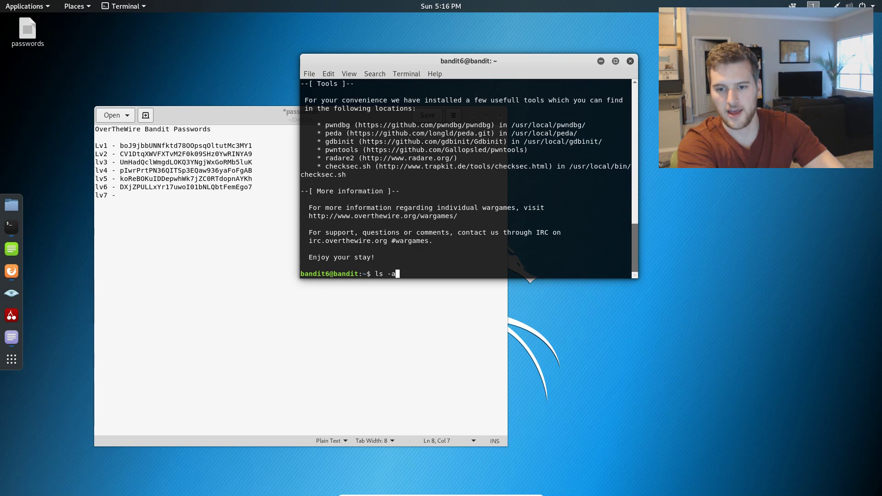
pyautogui.press('Return')
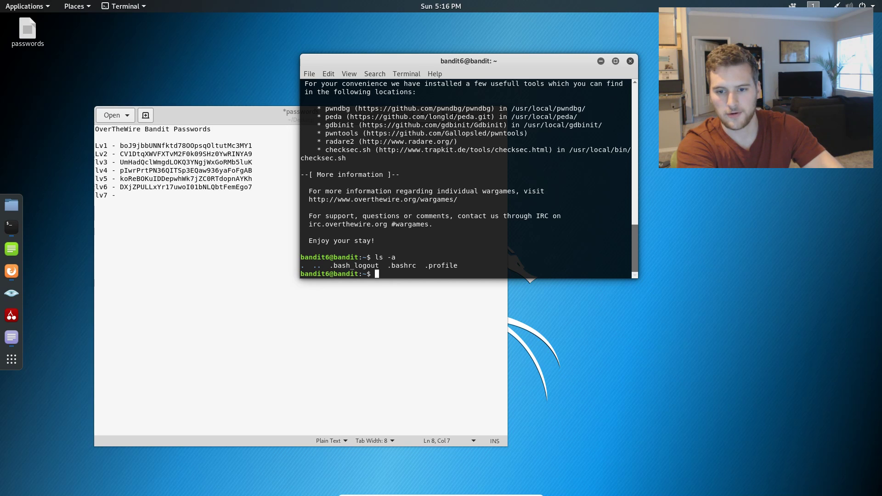
pyautogui.write('/ -user')
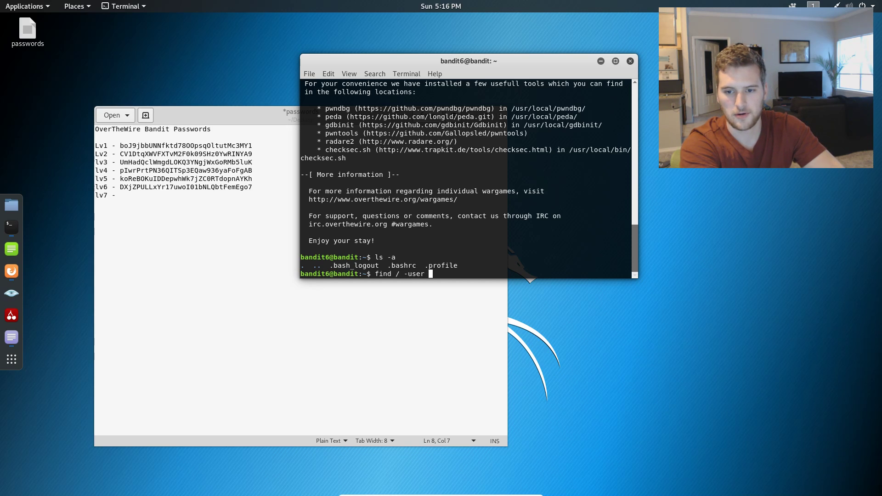
pyautogui.write('bandit')
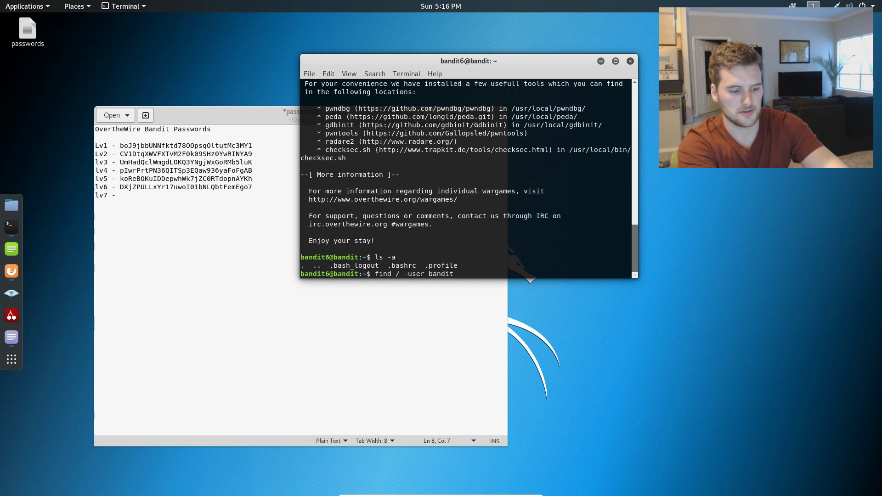
# Recheck the requirements and run 'find / -user bandit7 -group bandit6 -size 33c'.
pyautogui.click(11, 271)
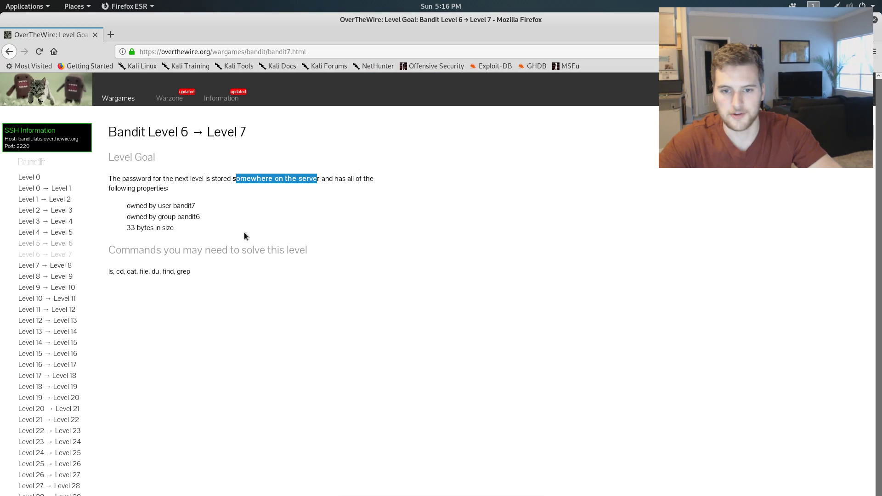
pyautogui.moveTo(159, 206); pyautogui.dragTo(195, 206)
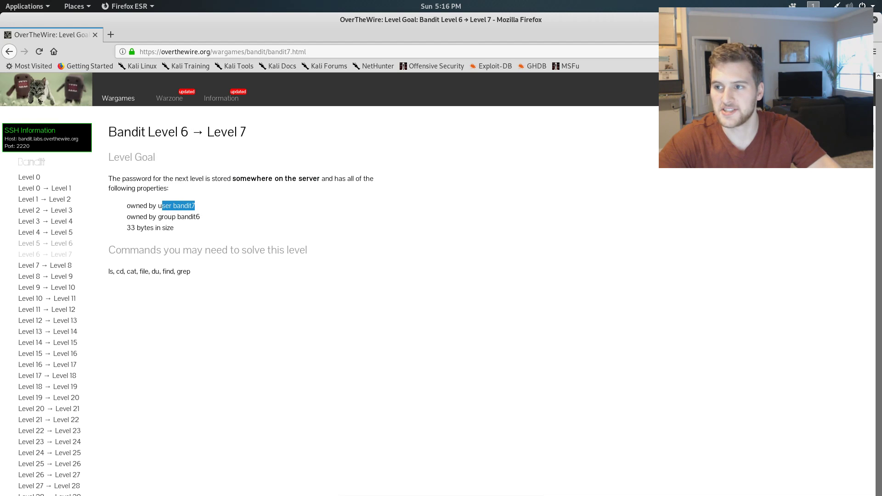
pyautogui.hotkey('alt', 'Tab')
pyautogui.write('7')
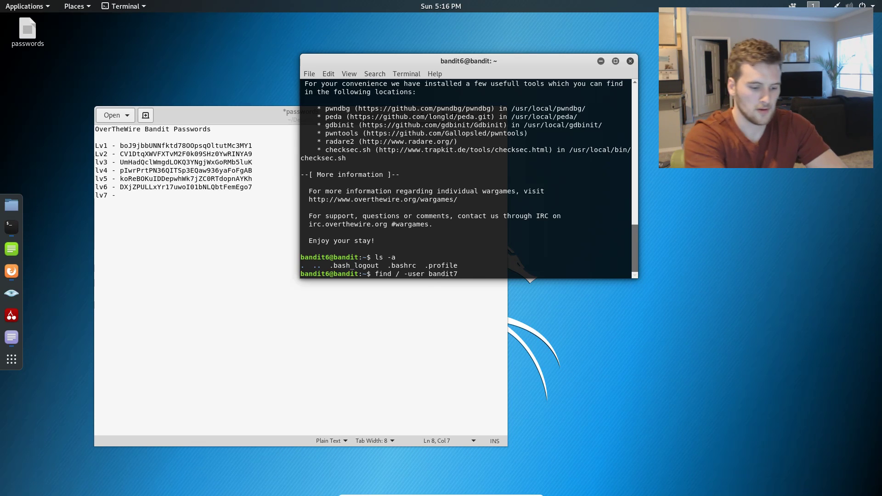
pyautogui.write(' -group ba')
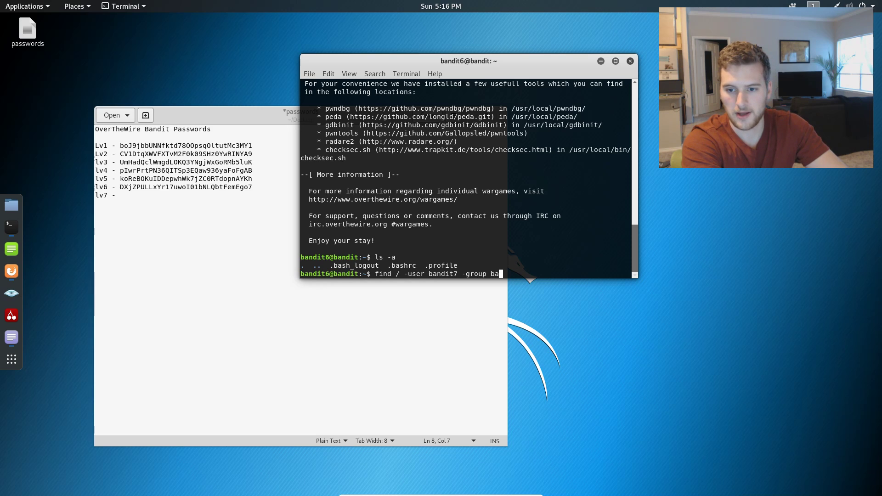
pyautogui.write('ndit6 ')
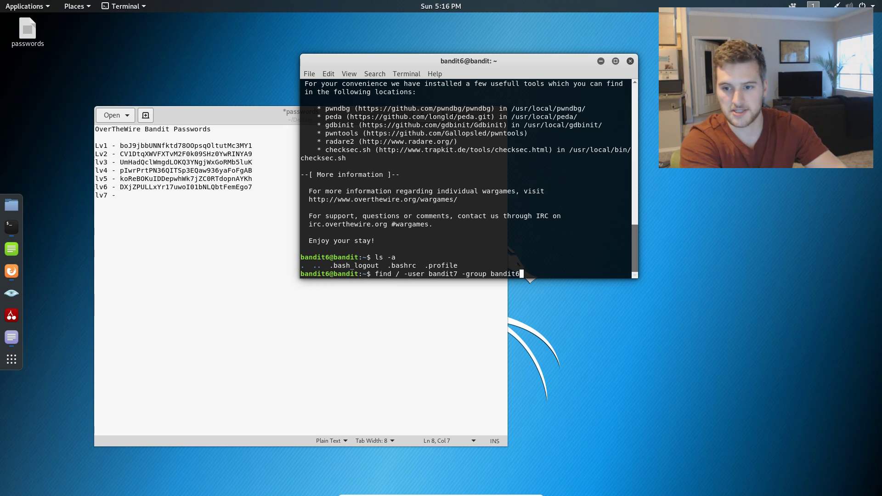
pyautogui.write('-size')
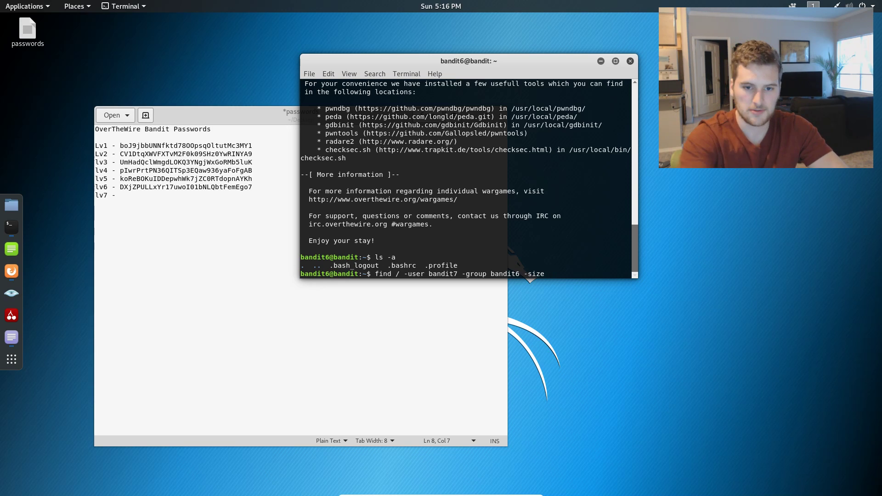
pyautogui.click(12, 279)
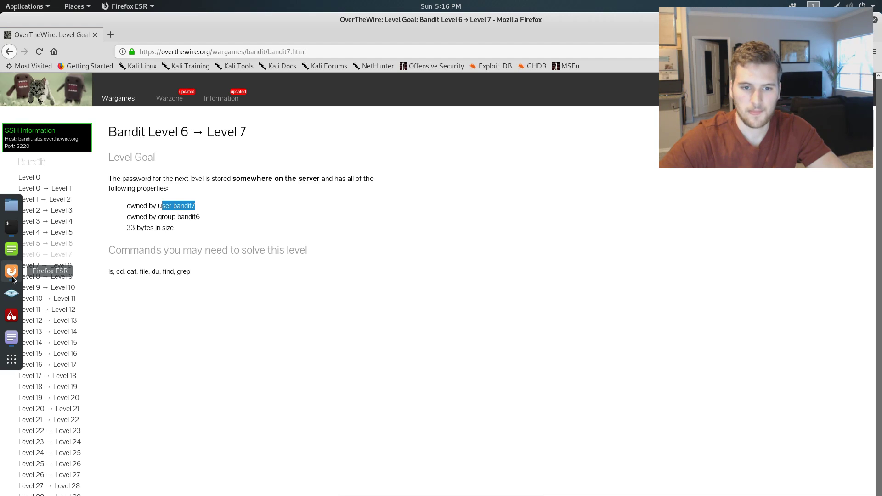
pyautogui.hotkey('alt', 'Tab')
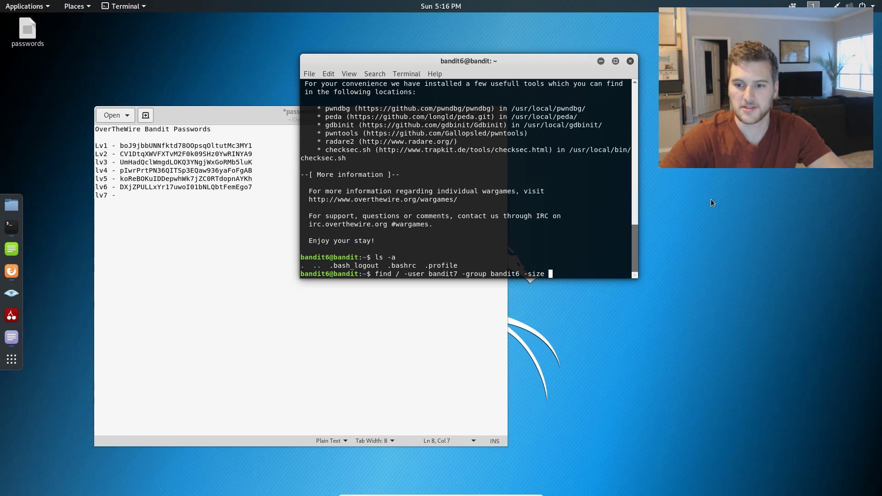
pyautogui.write('33c')
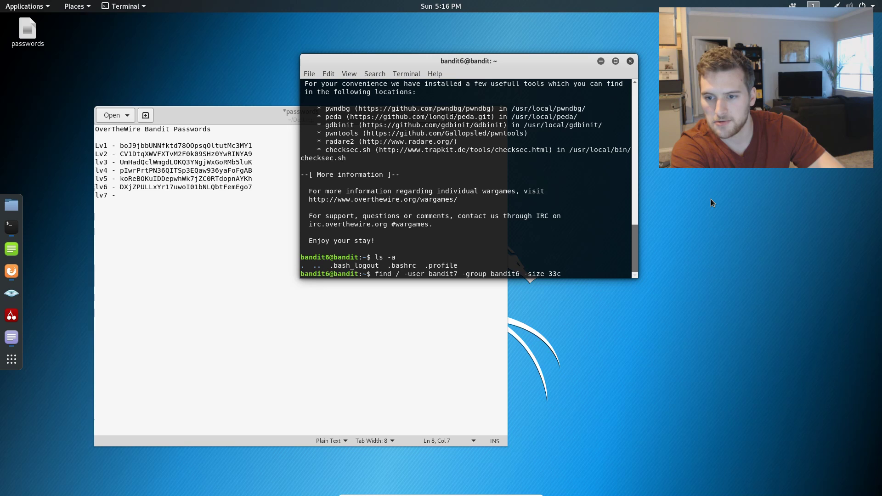
pyautogui.press('Return')
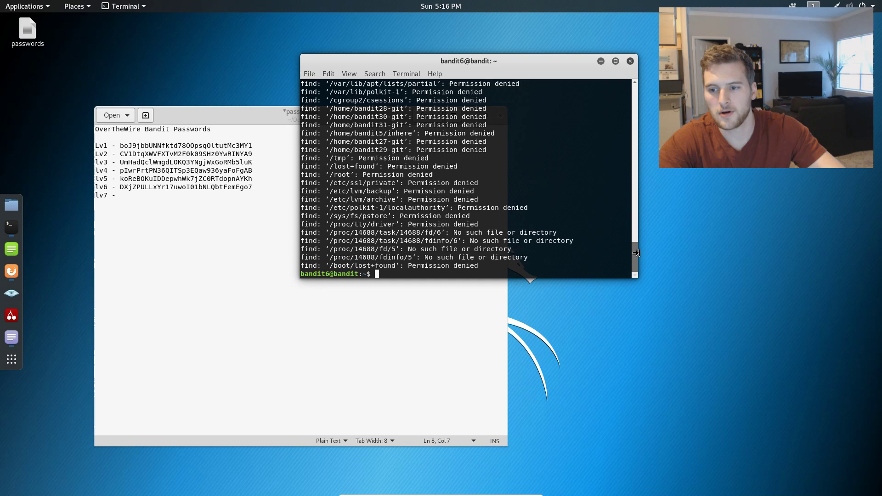
pyautogui.moveTo(637, 253); pyautogui.dragTo(500, 227)
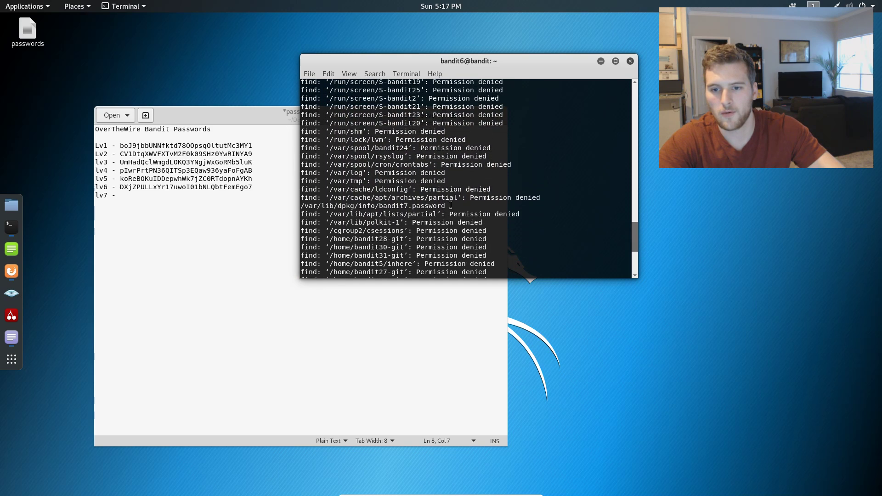
pyautogui.moveTo(451, 204); pyautogui.dragTo(301, 206)
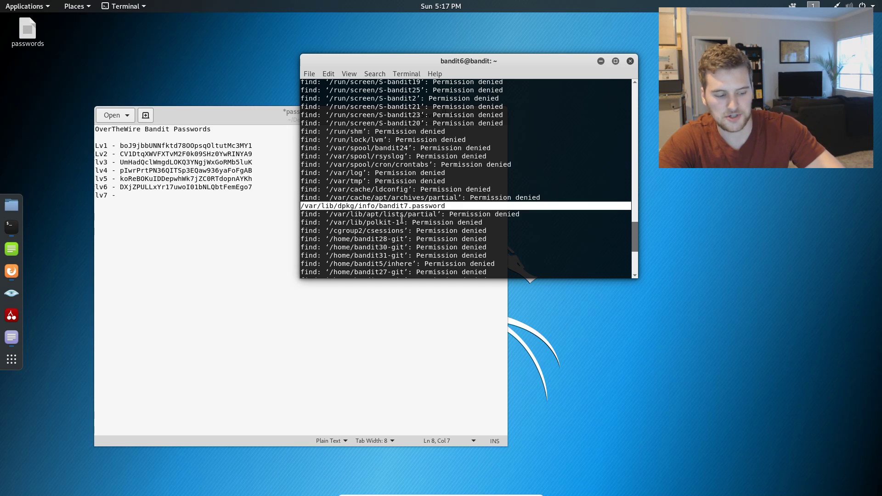
pyautogui.moveTo(635, 238); pyautogui.dragTo(509, 275)
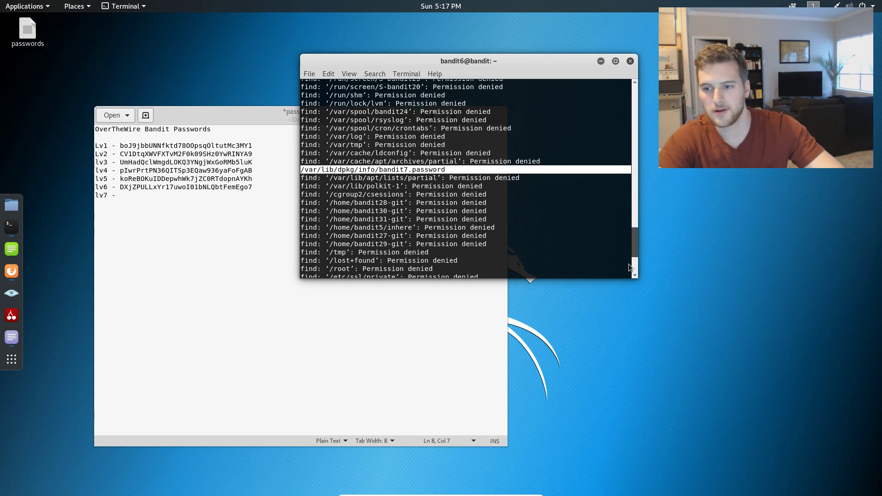
# Print /var/lib/dpkg/info/bandit7.password with cat after fixing the 'car' typo, then select the password.
pyautogui.click(509, 276)
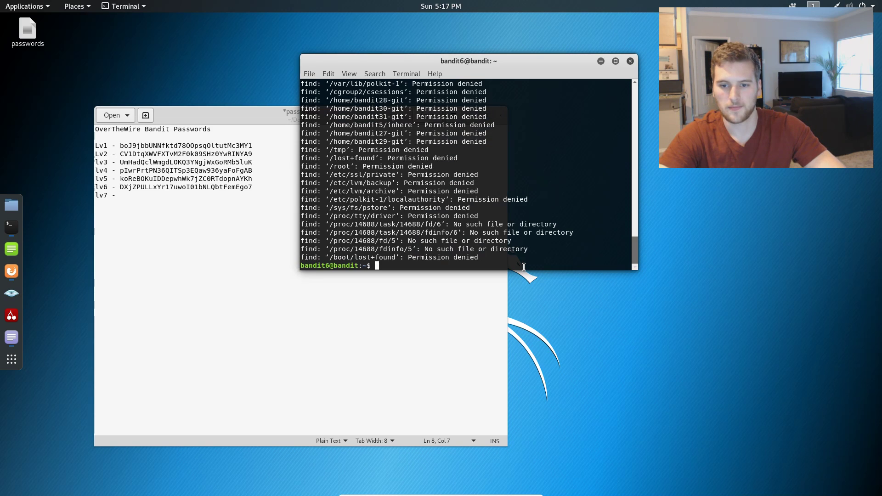
pyautogui.write('car ')
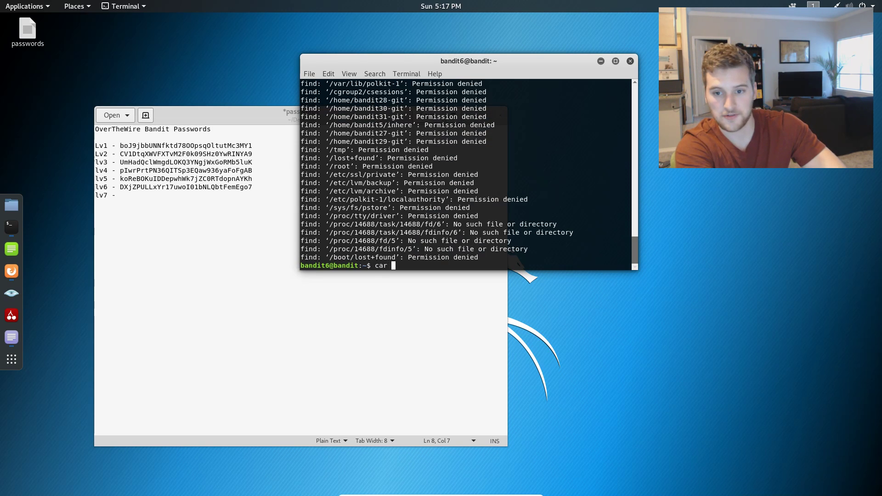
pyautogui.write('/var/lib/dpkg/info/bandit7.password')
pyautogui.press('Return')
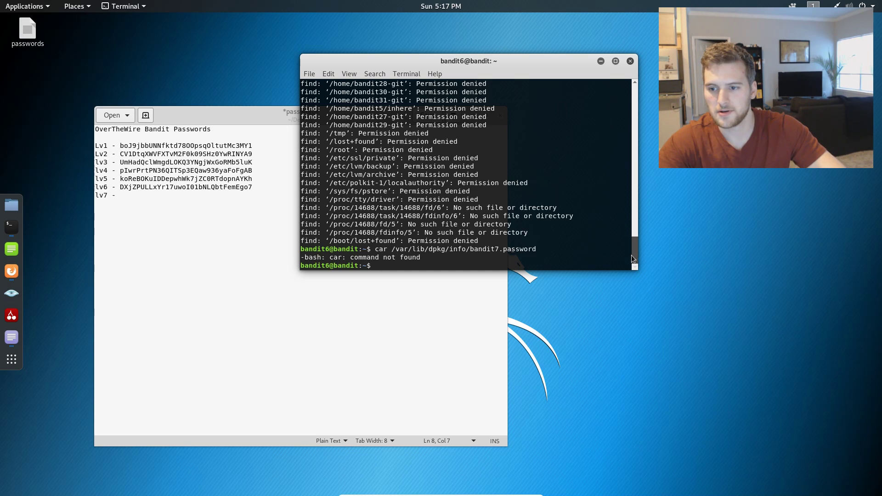
pyautogui.moveTo(633, 259); pyautogui.dragTo(636, 228)
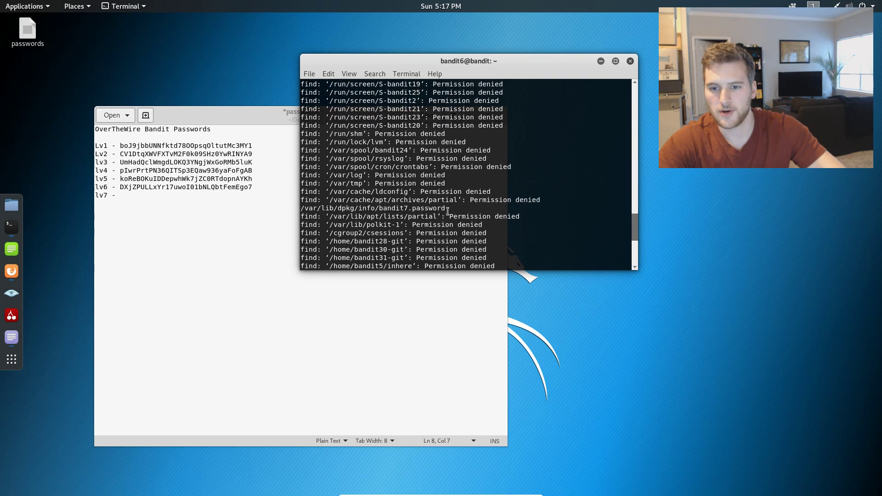
pyautogui.moveTo(445, 209); pyautogui.dragTo(306, 209)
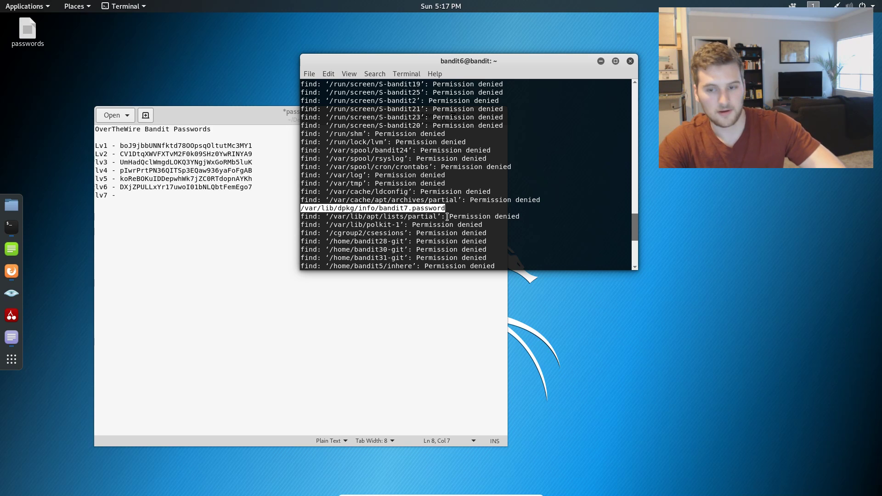
pyautogui.scroll(-1, 539, 216)
pyautogui.write('car')
pyautogui.middleClick(440, 266)
pyautogui.press('Return')
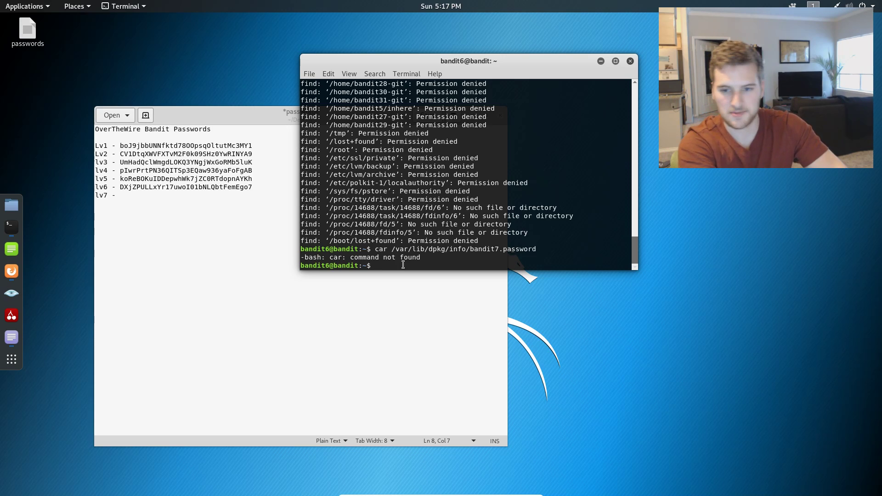
pyautogui.write('cat ')
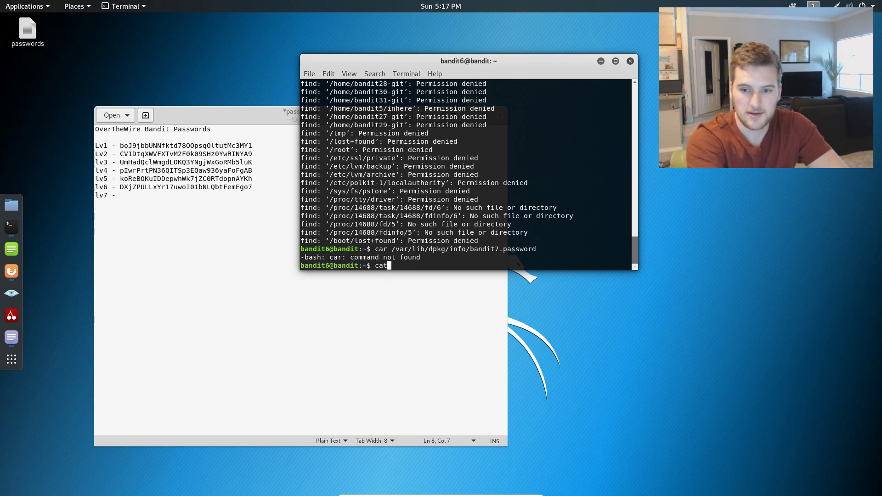
pyautogui.write('/var/lib/dpkg/info/bandit7.password')
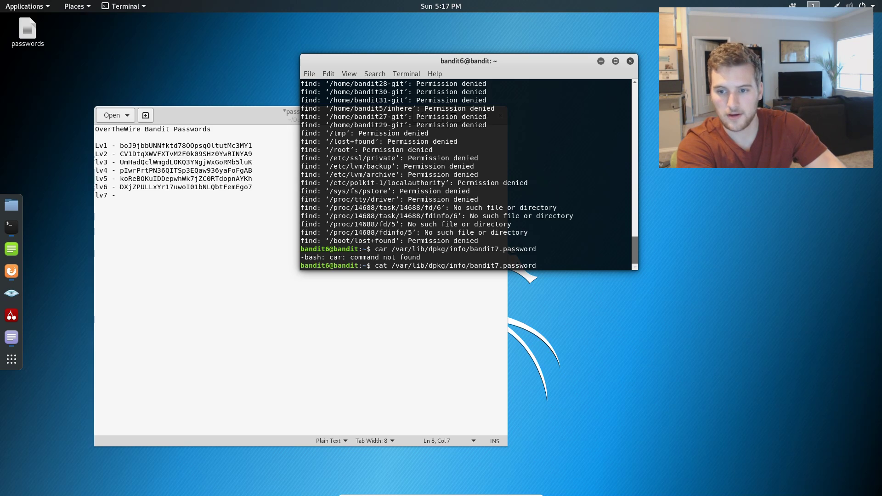
pyautogui.press('Return')
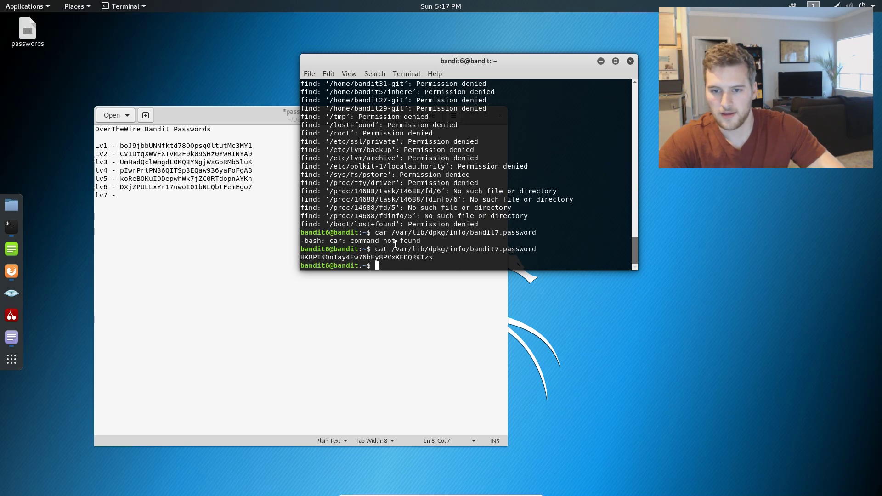
pyautogui.doubleClick(394, 257)
pyautogui.hotkey('ctrl', 'c')
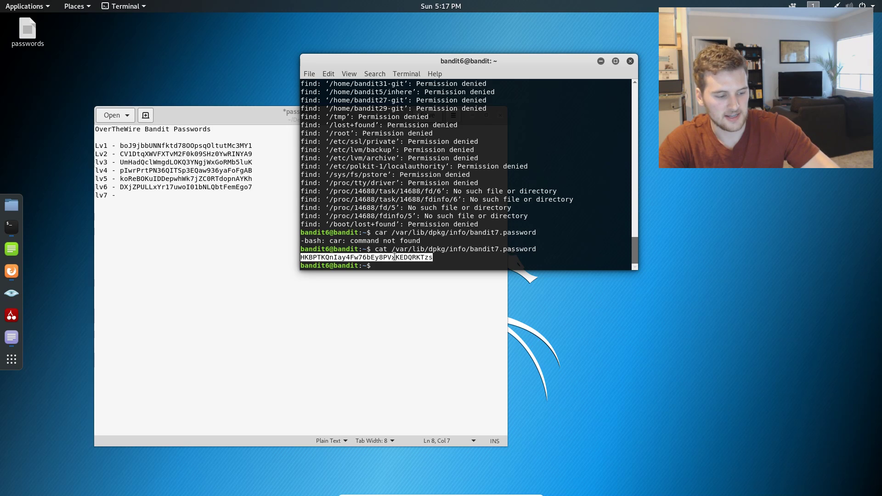
# Paste the bandit7 password after 'lv7 - ' in the gedit passwords file.
pyautogui.click(191, 193)
pyautogui.hotkey('ctrl', 'v')
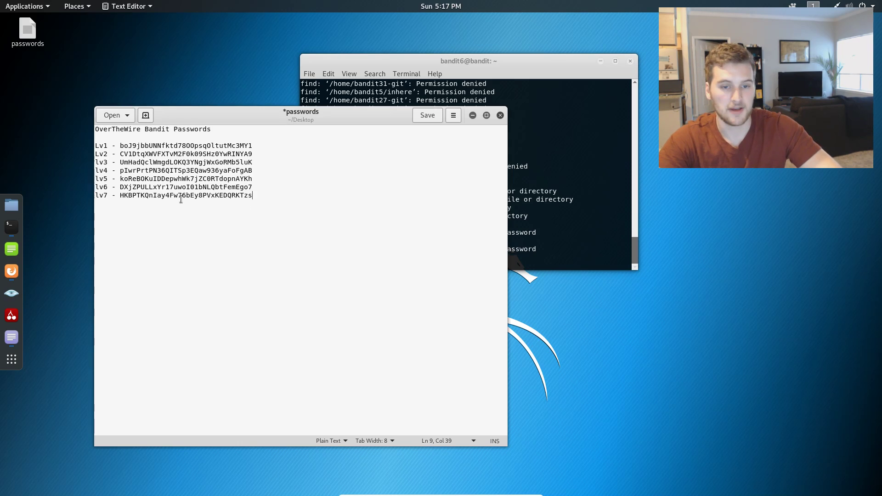